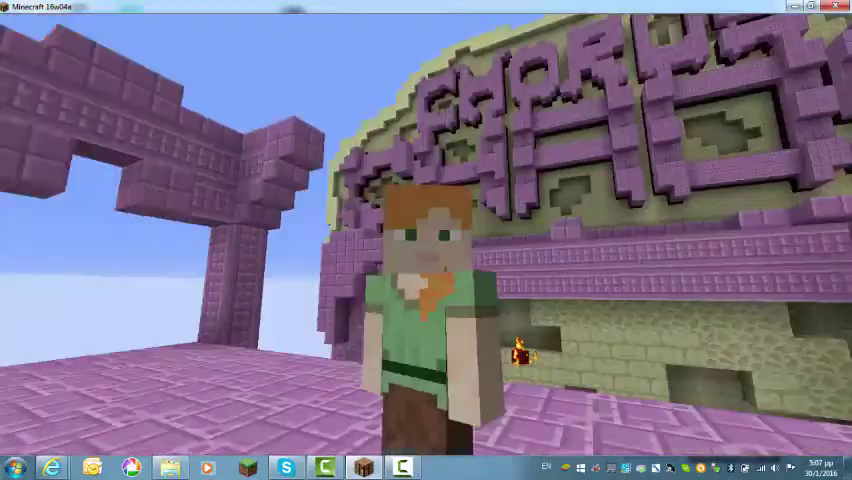
# Switch the camera from third-person to first-person view in the Chorus Chaos lobby.
pyautogui.press('F5')
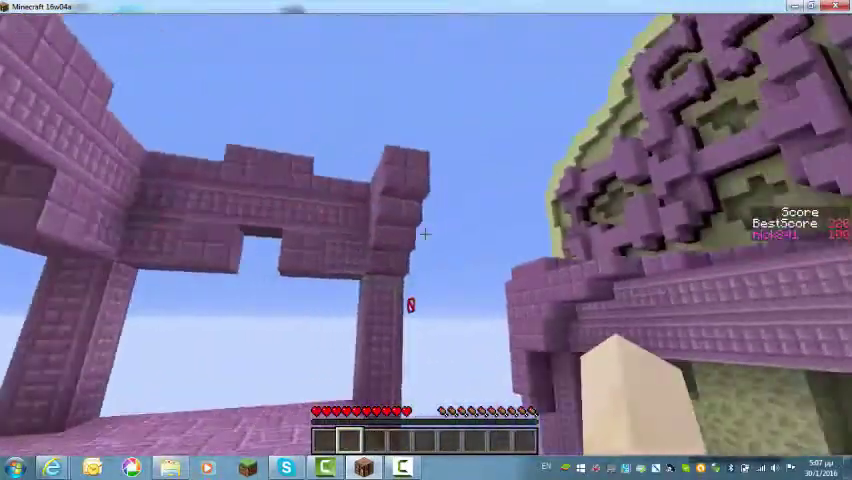
# Collect the floating red item and walk over to the portal sign wall.
pyautogui.press('w')
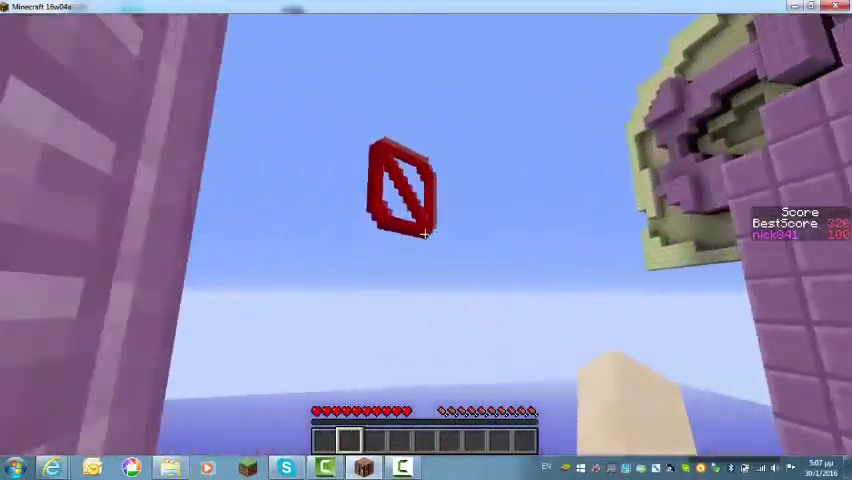
pyautogui.press('w')
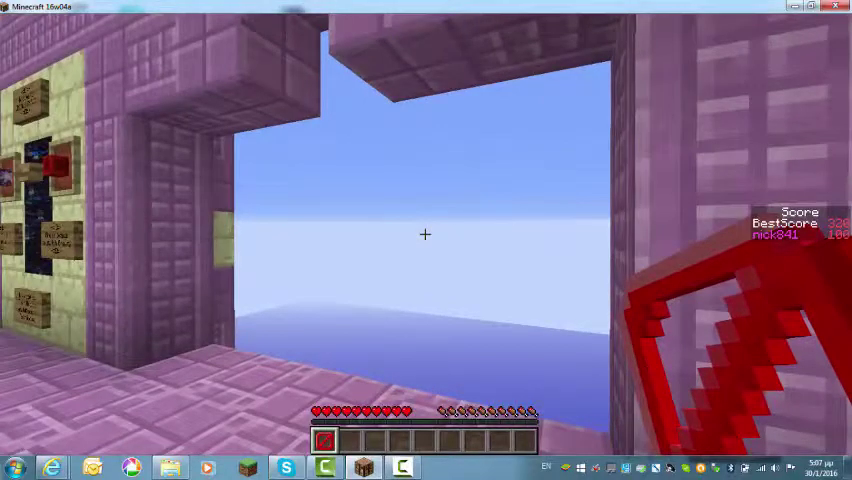
pyautogui.press('q')
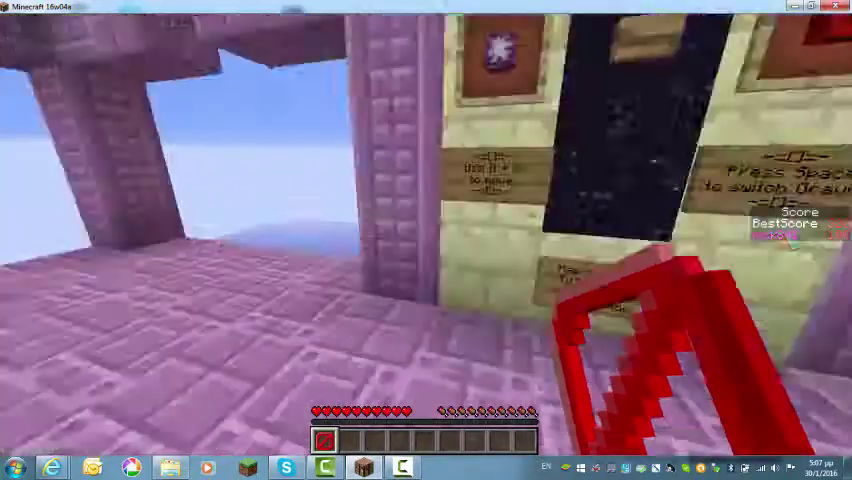
# Go through the portal and walk to the end of the shop corridor.
pyautogui.press('w')
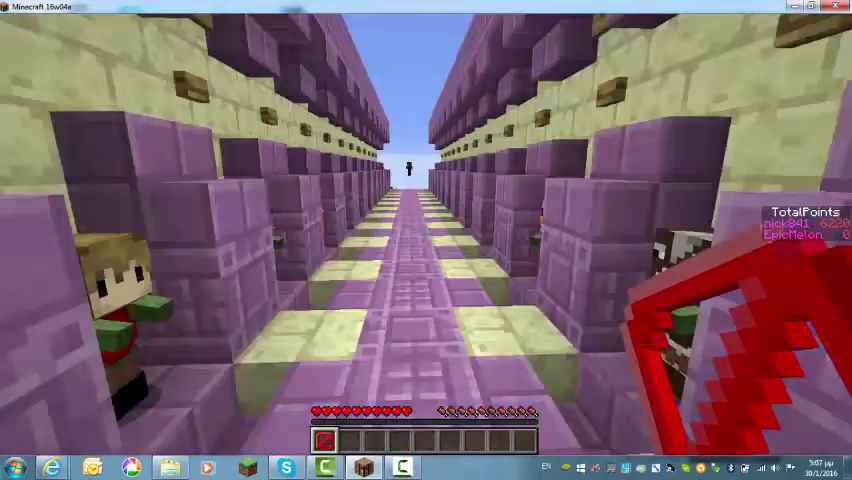
pyautogui.press('w')
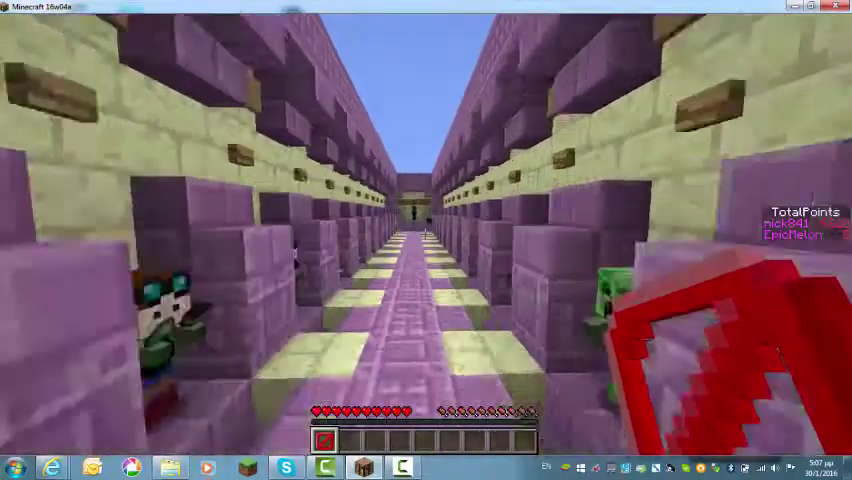
pyautogui.press('w')
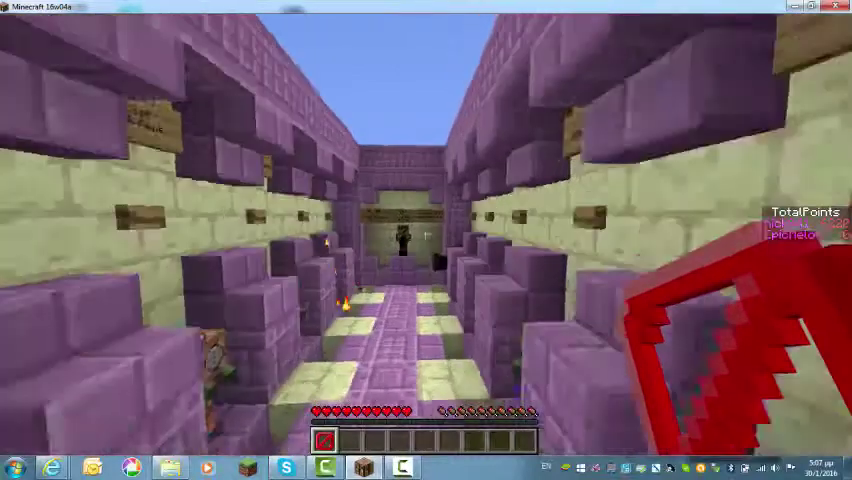
pyautogui.press('w')
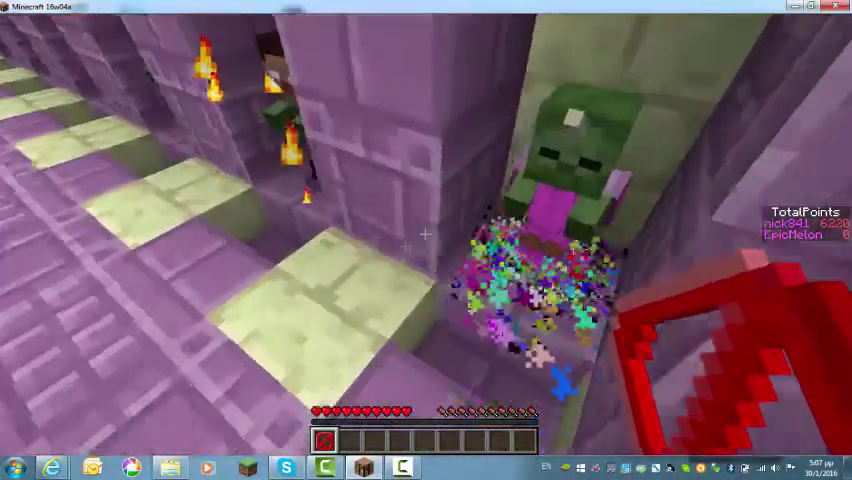
# Attempt to buy the displayed armor, then switch to Creative mode with /gamemode 1.
pyautogui.rightClick(540, 280)
pyautogui.press('/')
pyautogui.write('/gamemode')
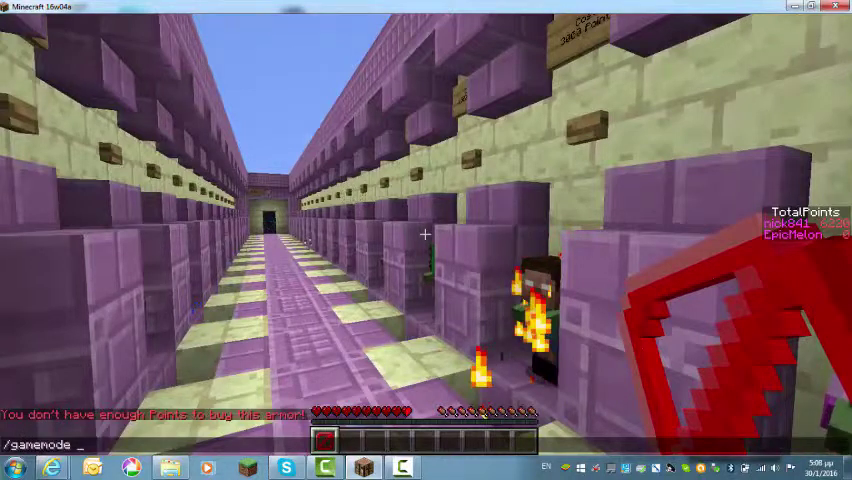
pyautogui.write('1')
pyautogui.press('Return')
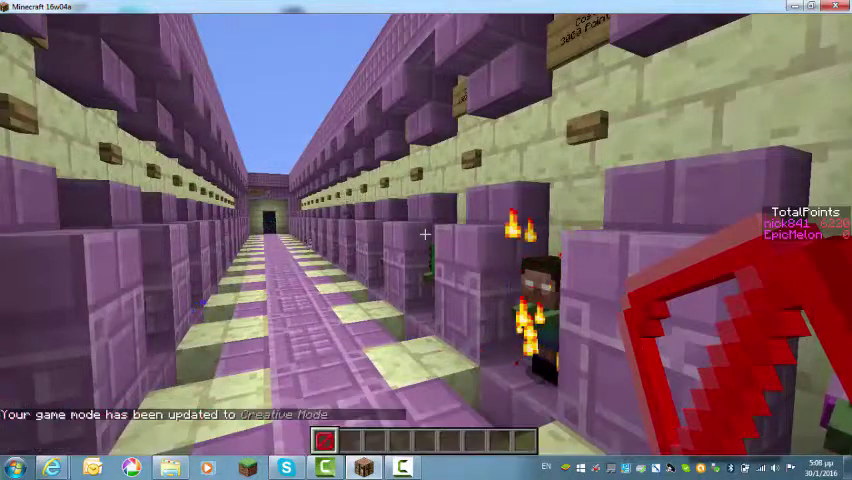
# View the survival inventory tab, then return to Adventure mode with /gamemode a.
pyautogui.press('e')
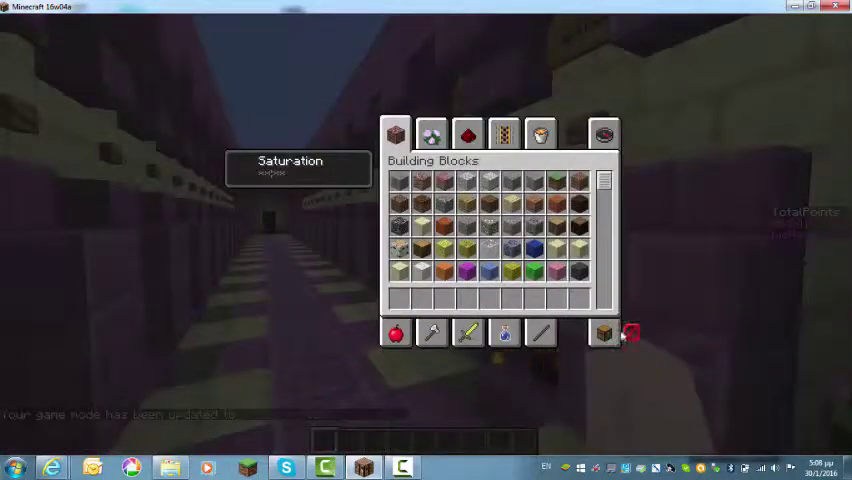
pyautogui.click(605, 333)
pyautogui.press('Escape')
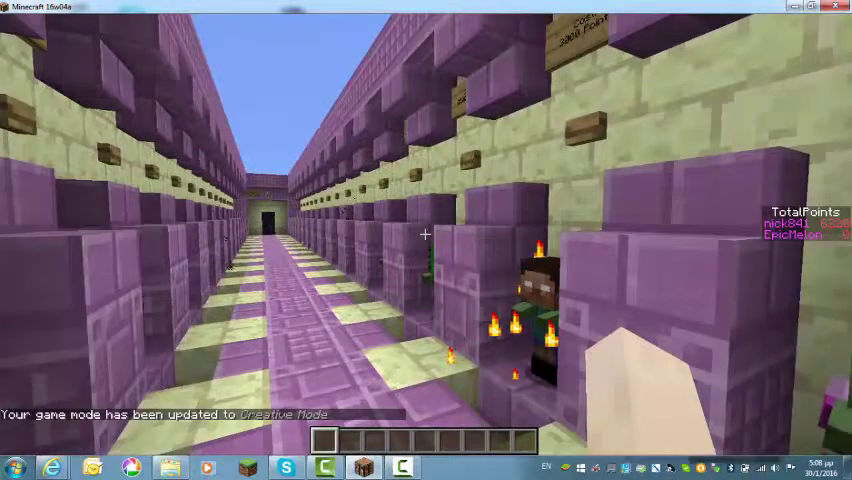
pyautogui.write('/gamemode a')
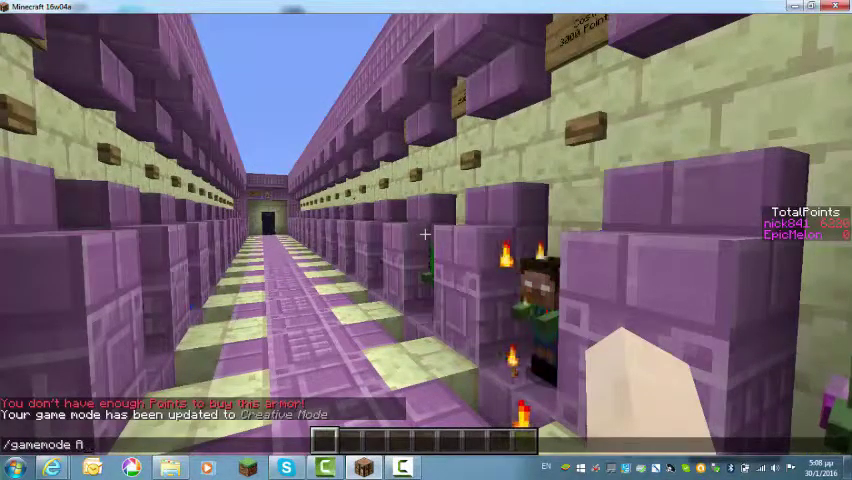
pyautogui.write('2')
pyautogui.press('Return')
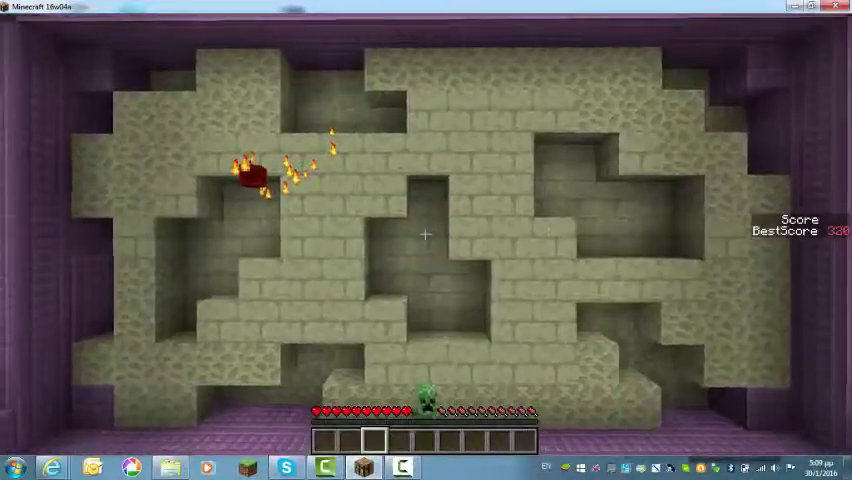
# Guide the creeper left, up, and along the top edge to the maze's bottom-right.
pyautogui.press('Escape')
pyautogui.press('Escape')
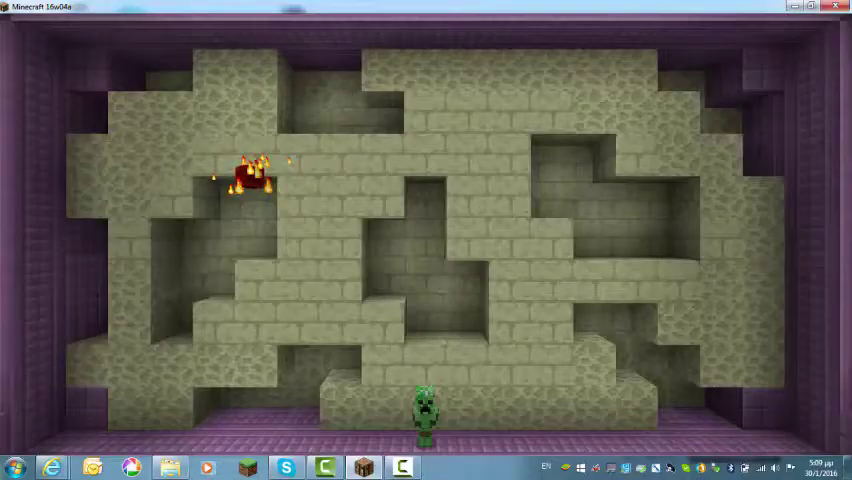
pyautogui.press('a')
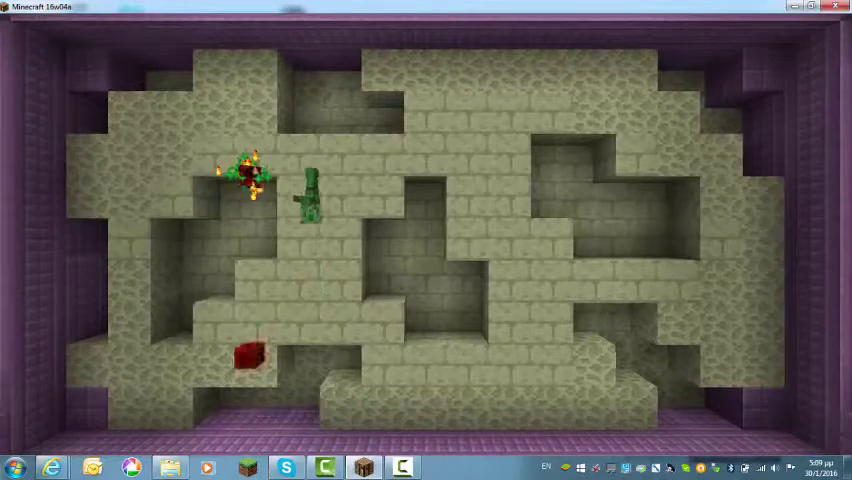
pyautogui.press('w')
pyautogui.press('a')
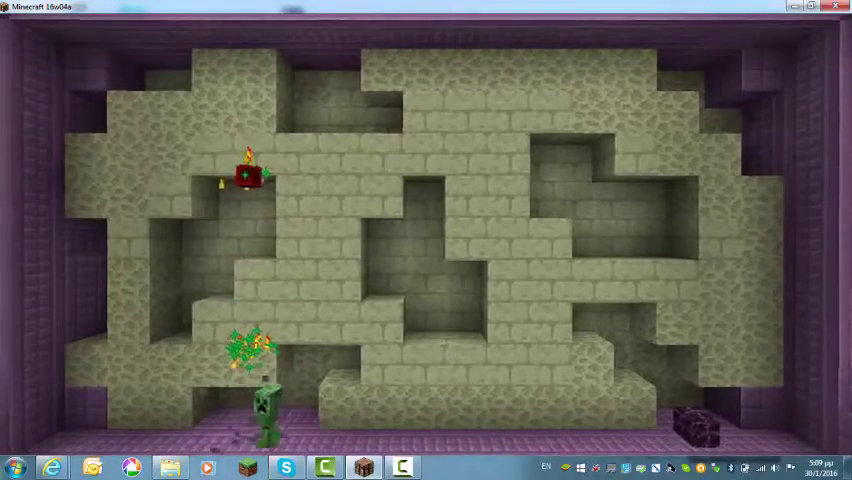
pyautogui.press('a')
pyautogui.press('w')
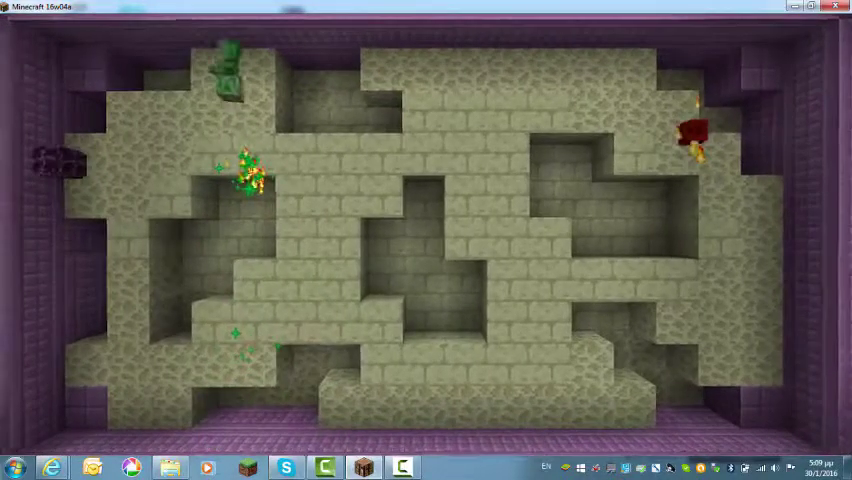
pyautogui.press('d')
pyautogui.press('s')
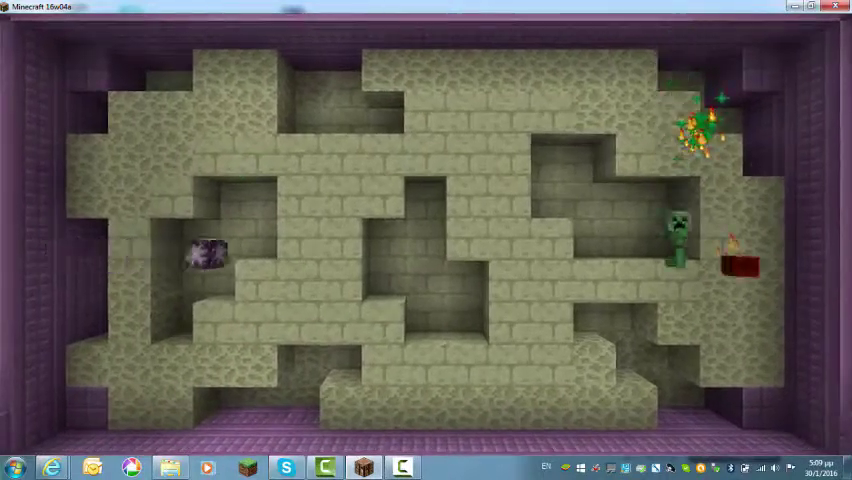
# Keep flipping gravity until Game Over at score 140, then head toward the portal.
pyautogui.press('w')
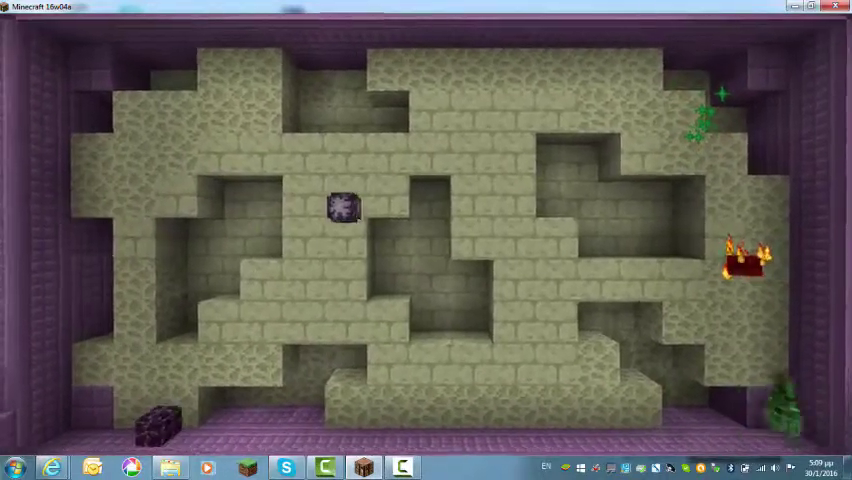
pyautogui.press('s')
pyautogui.press('a')
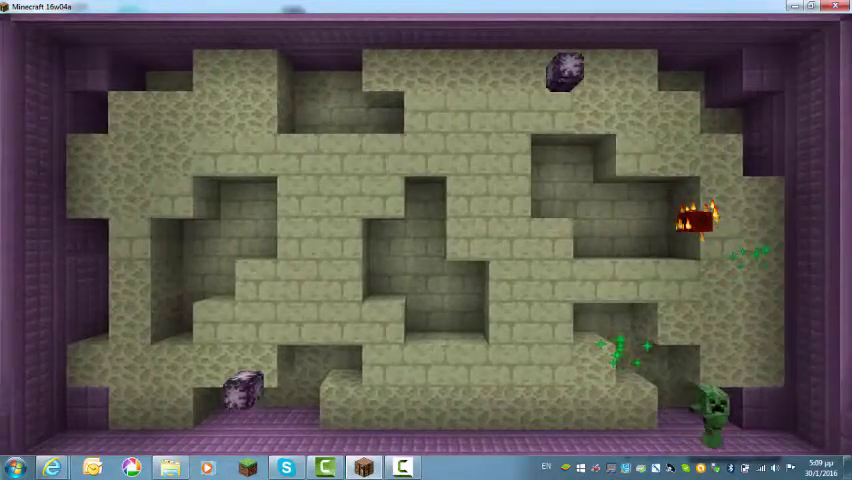
pyautogui.press('w')
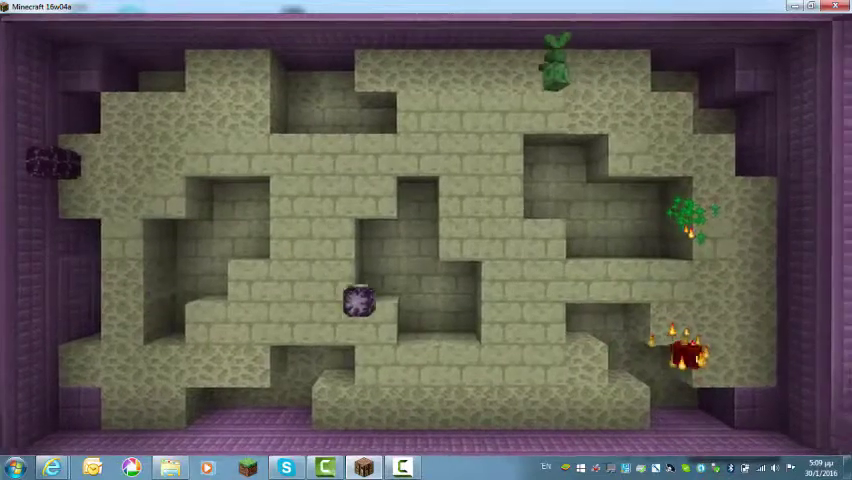
pyautogui.press('s')
pyautogui.press('F5')
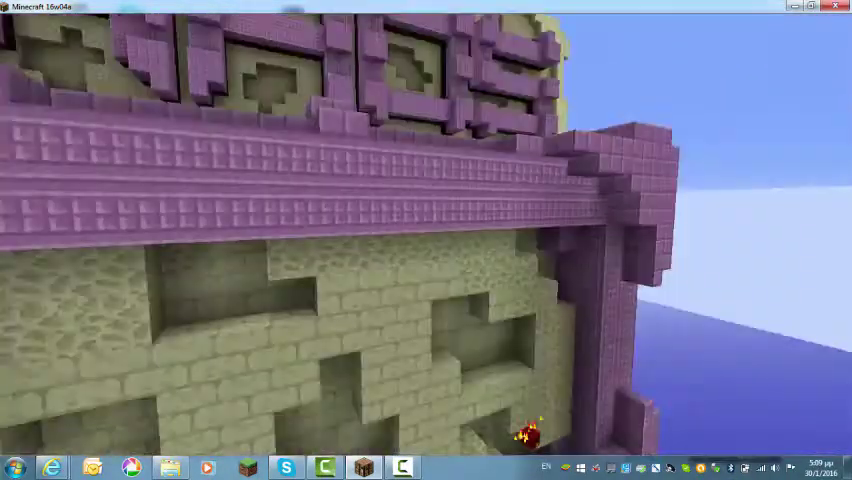
pyautogui.press('w')
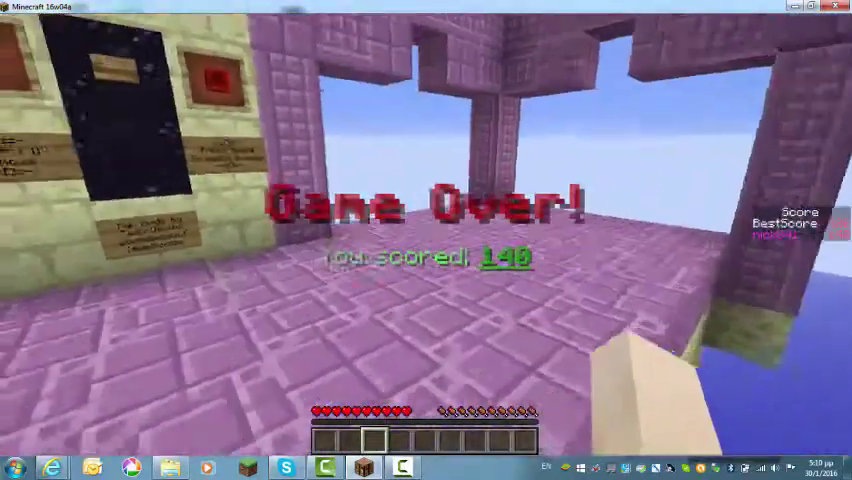
# Walk up to the Chorus Chaos sign wall, then back away to see every sign.
pyautogui.press('w')
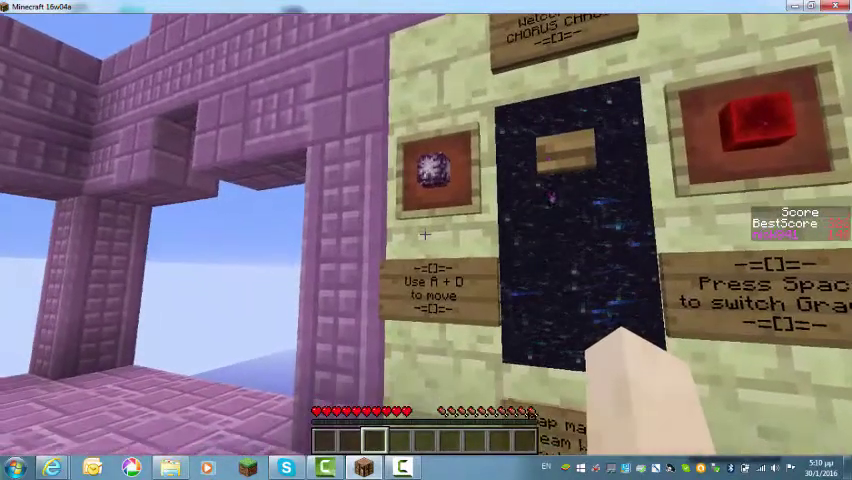
pyautogui.press('s')
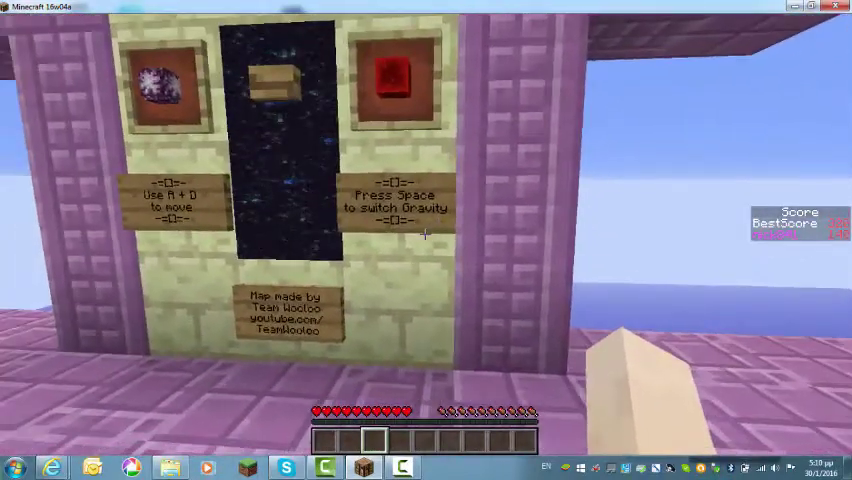
pyautogui.press('s')
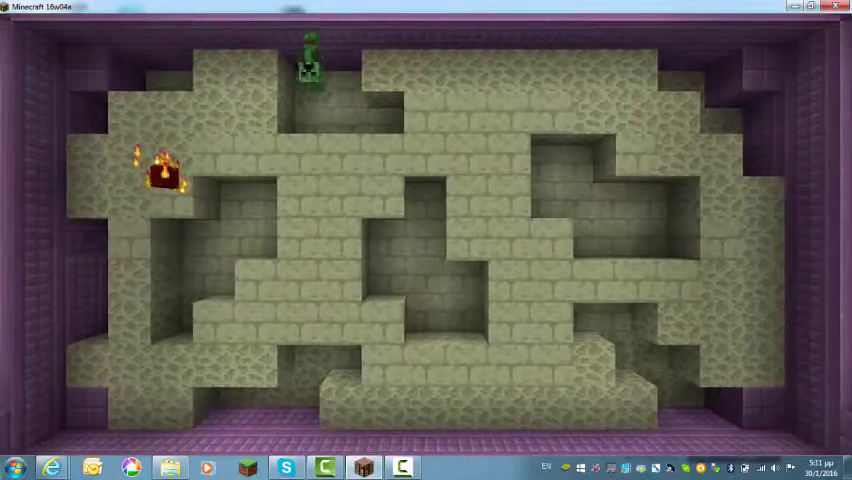
# Check the active effects in the inventory mid-round, then resume the maze.
pyautogui.press('e')
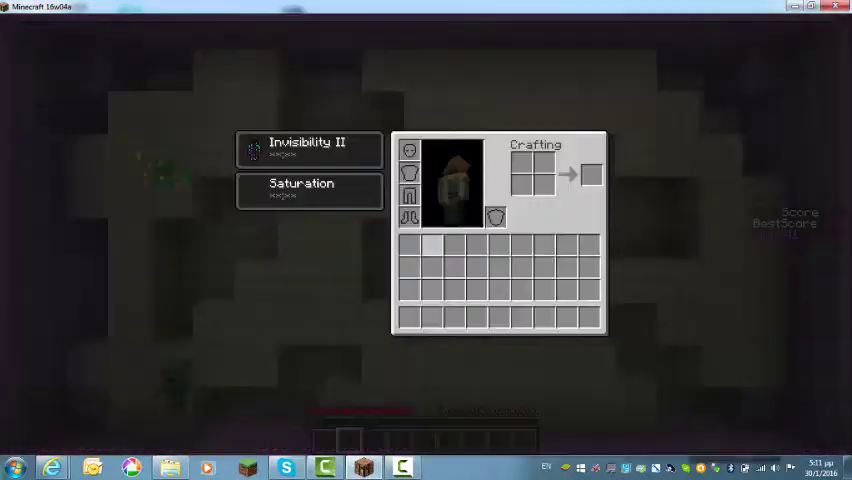
pyautogui.press('e')
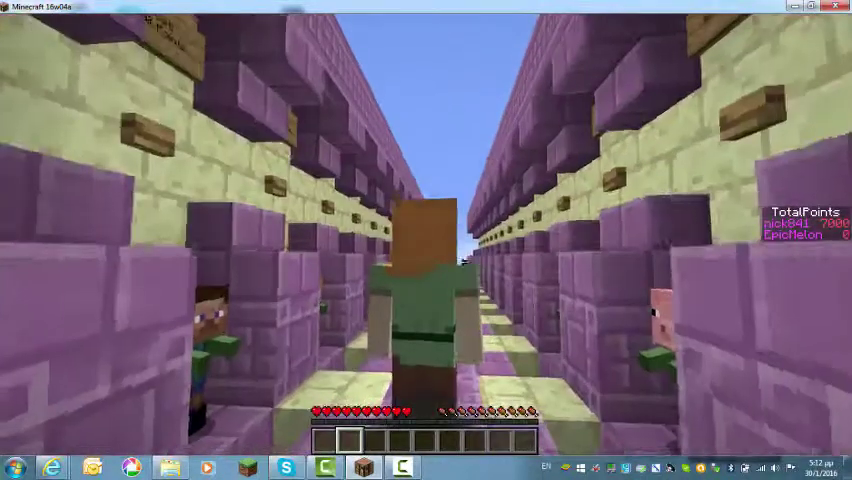
# Cycle the camera back to first person and walk to the shop corridor's end wall.
pyautogui.press('F5')
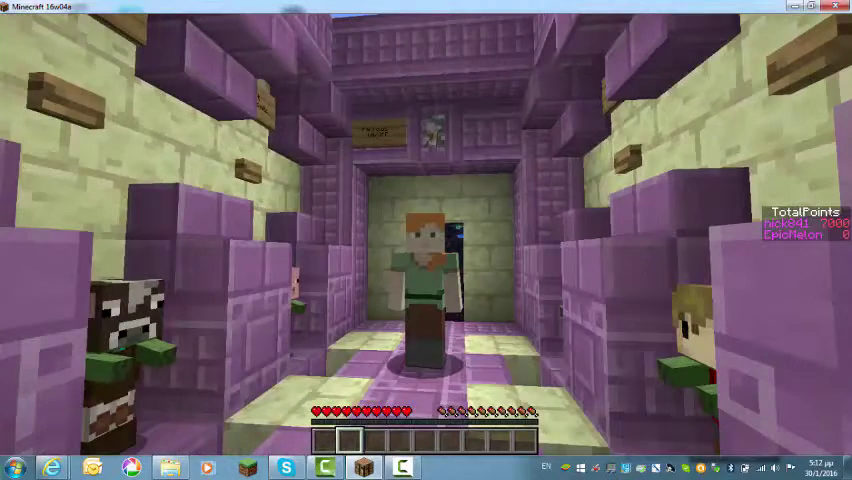
pyautogui.press('F5')
pyautogui.press('w')
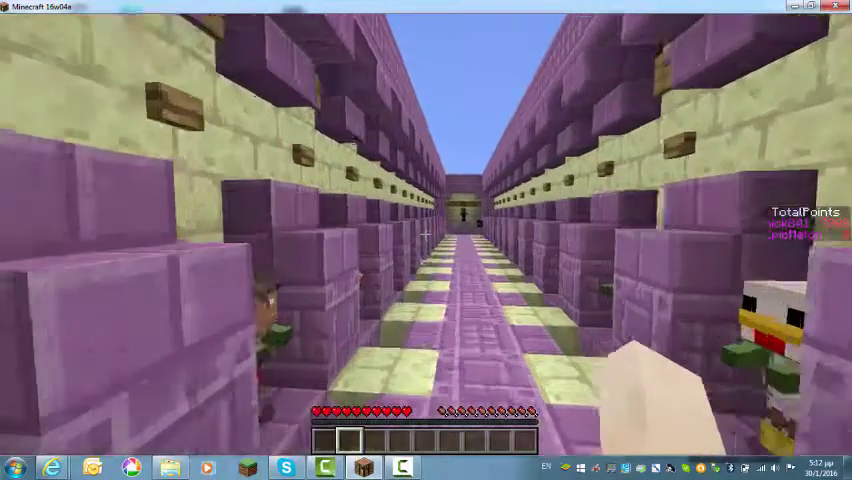
pyautogui.press('w')
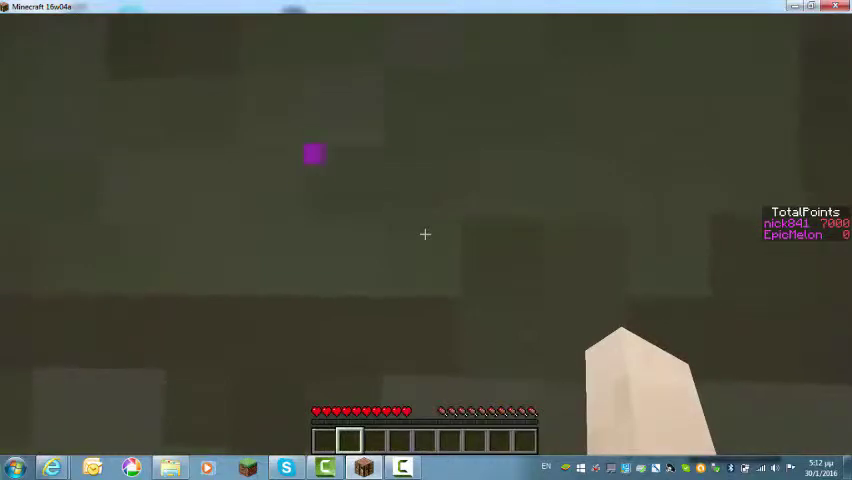
pyautogui.write('/')
# Open the chat and close it again without entering a command.
pyautogui.press('/')
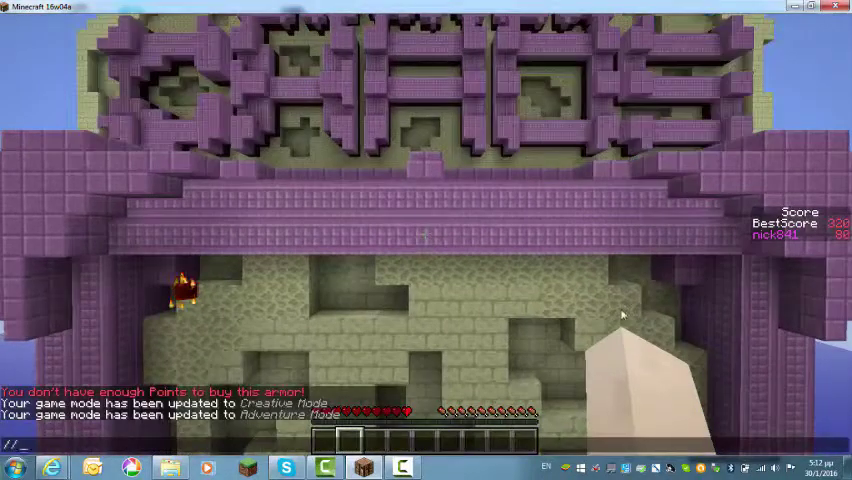
pyautogui.press('Escape')
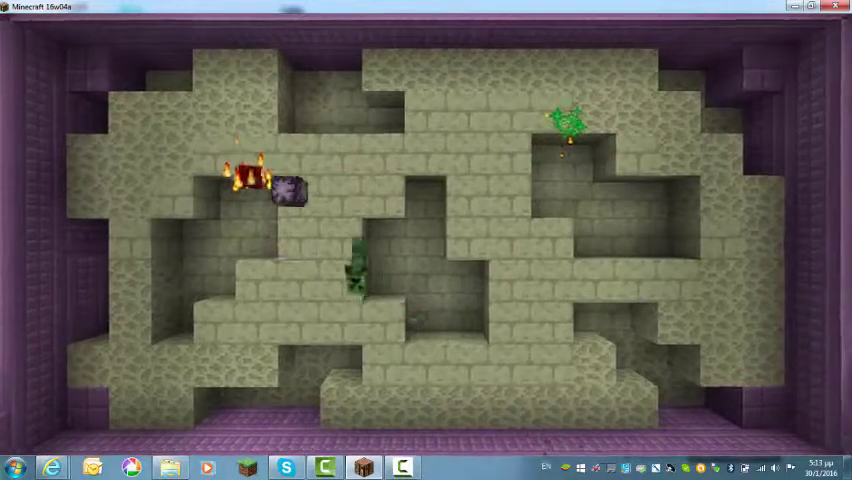
# Start a new maze round from the sign wall's start block, checking the inventory before and during.
pyautogui.press('e')
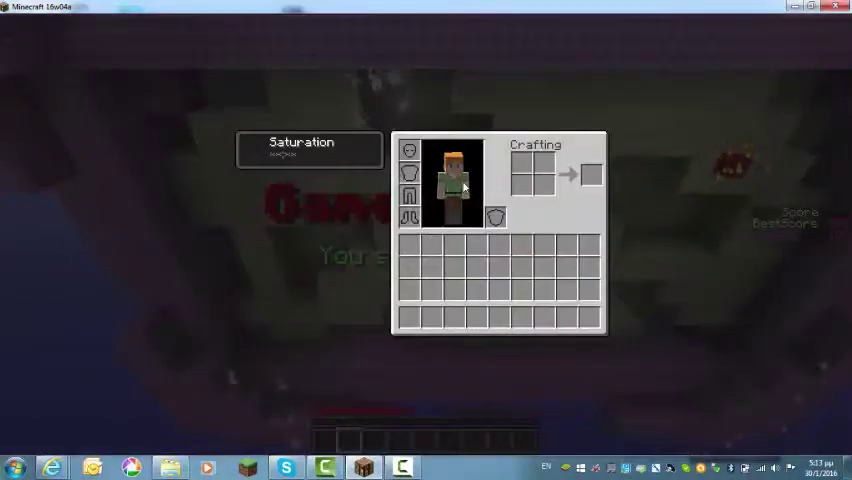
pyautogui.press('Escape')
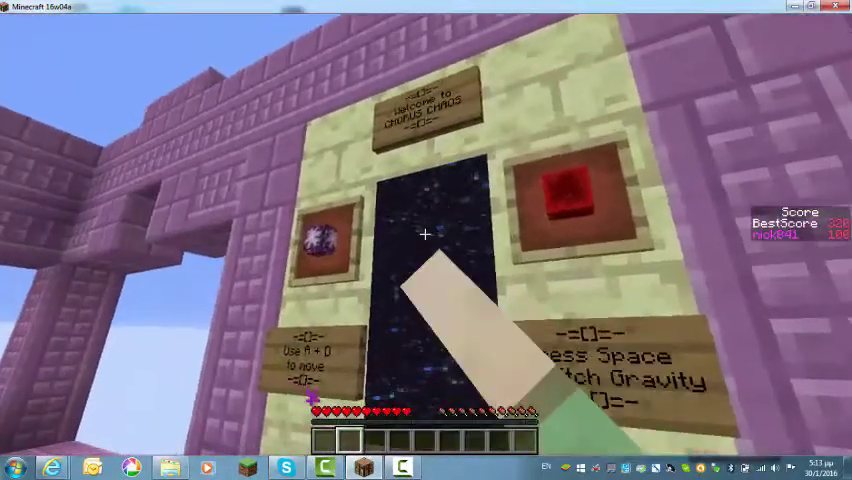
pyautogui.rightClick(425, 234)
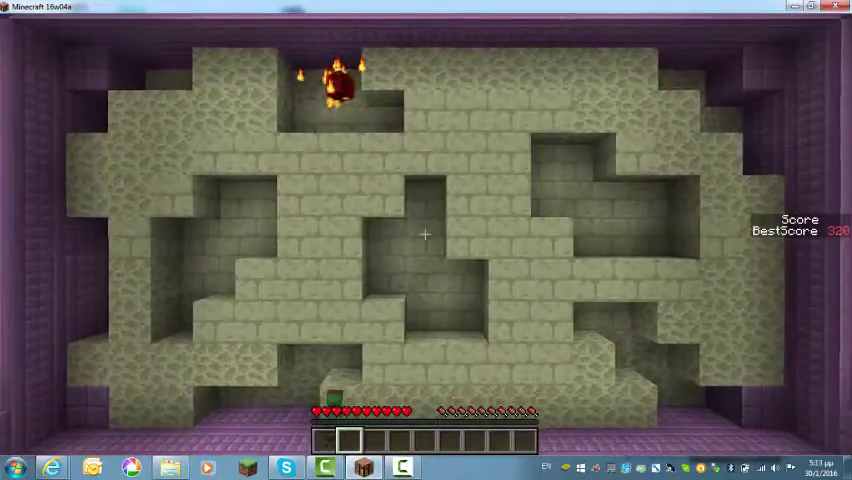
pyautogui.press('e')
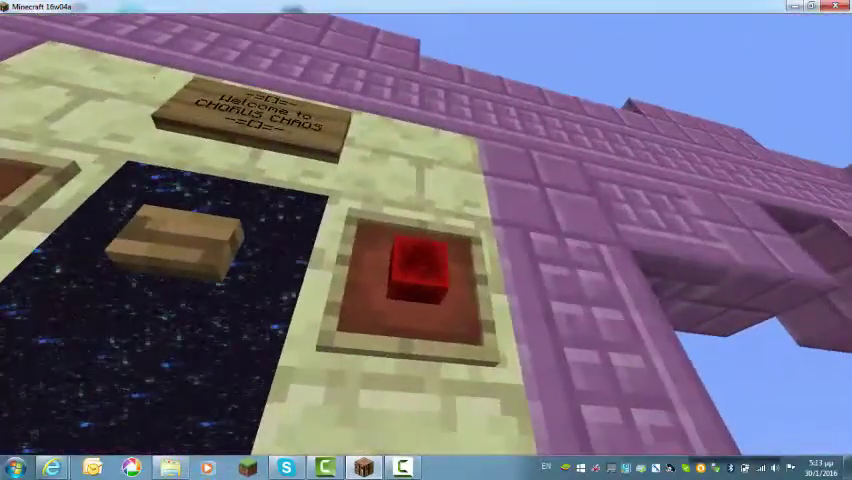
# Turn toward the welcome sign wall, toggling the HUD with F1.
pyautogui.press('F1')
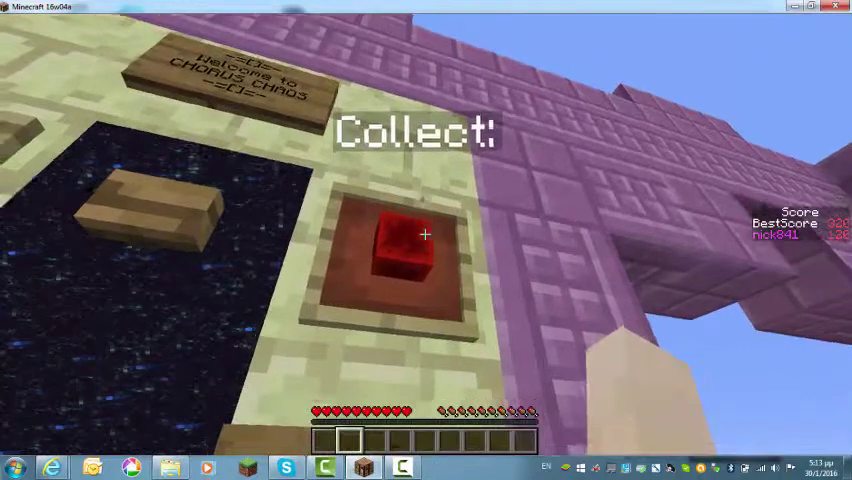